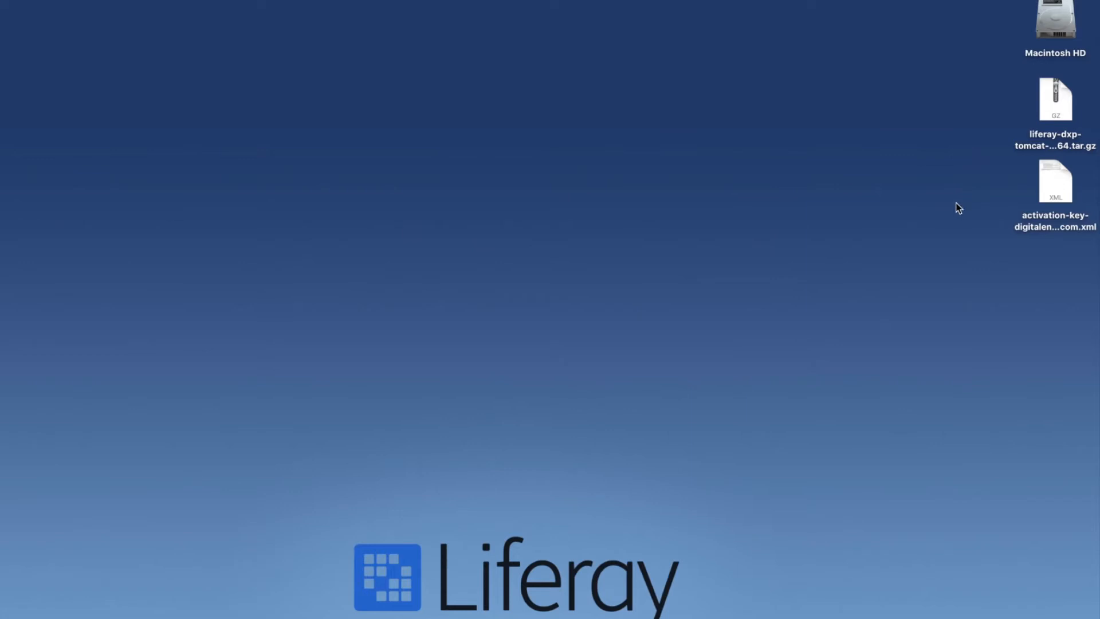
Move the Liferay DXP tar.gz archive from the desktop into ~/liferay/bundles.
left_click(950, 612)
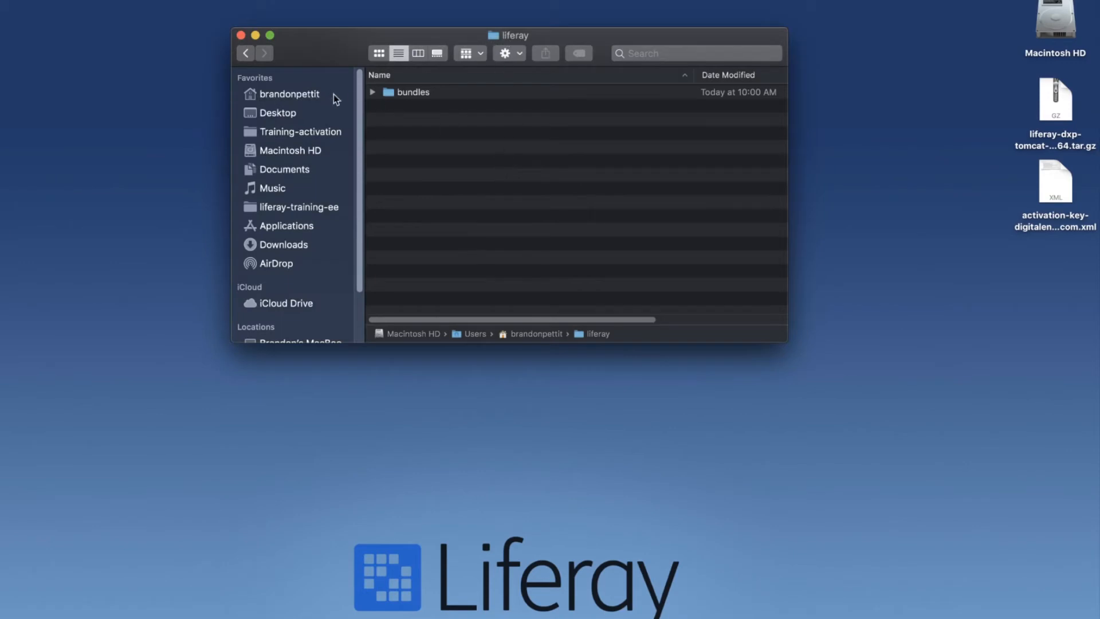
double_click(414, 97)
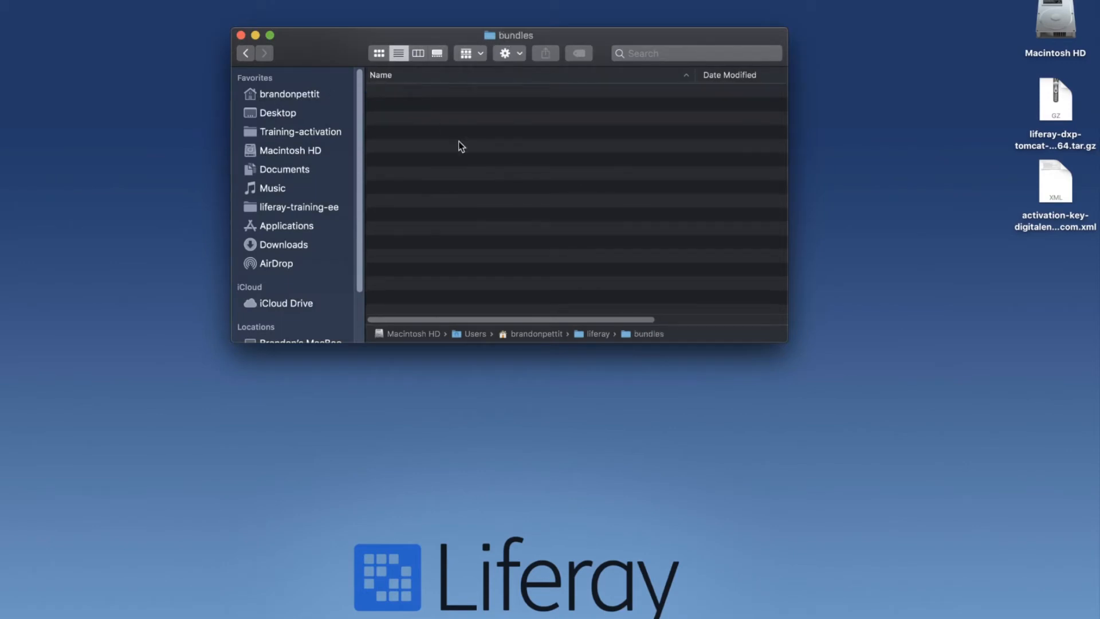
left_click(1052, 104)
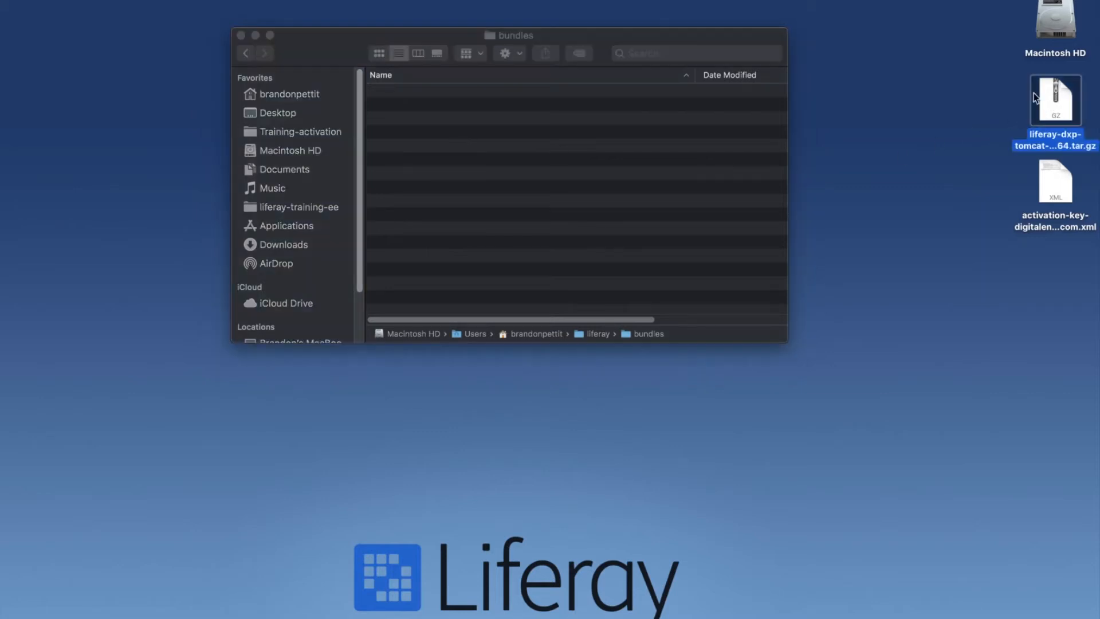
left_click_drag(1052, 101, 570, 181)
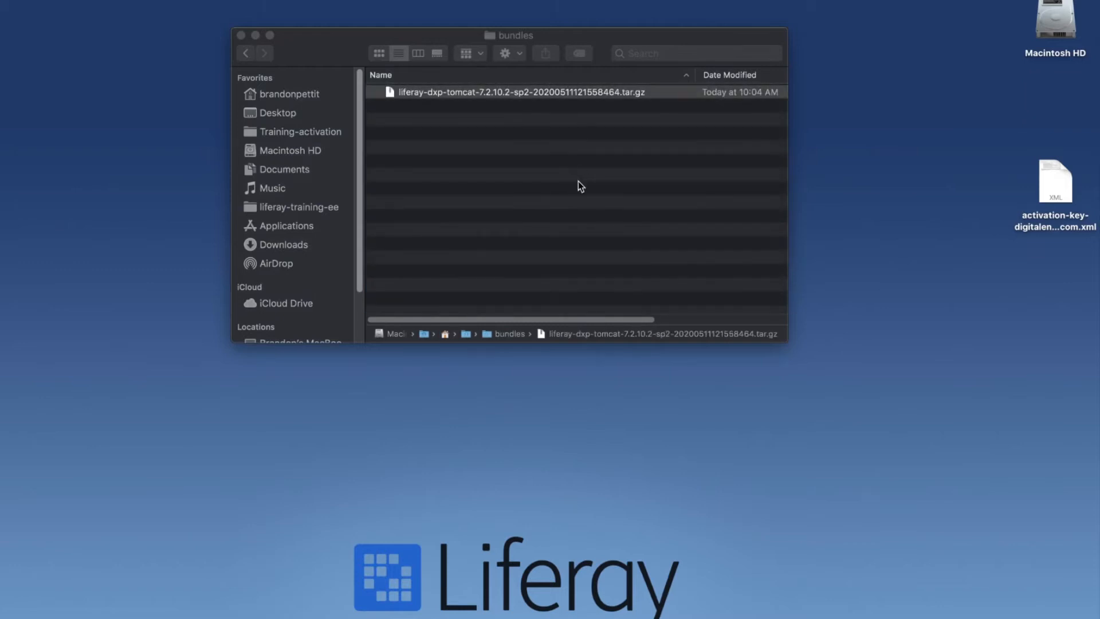
Extract the archive and enter the liferay-dxp-7.2.10.2-sp2 bundle folder.
double_click(471, 92)
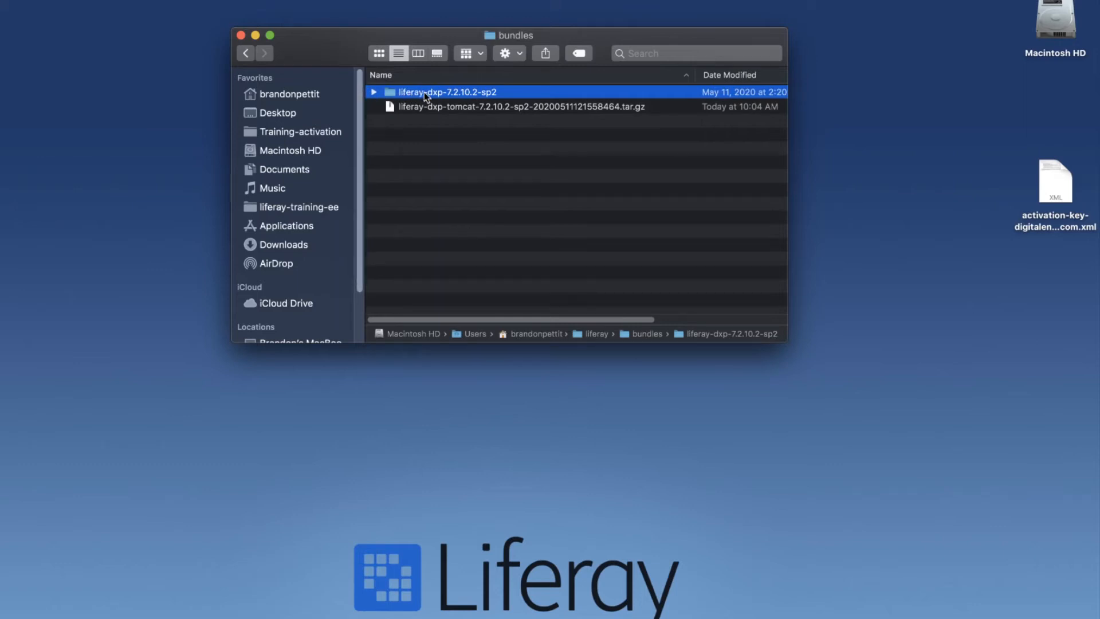
double_click(423, 92)
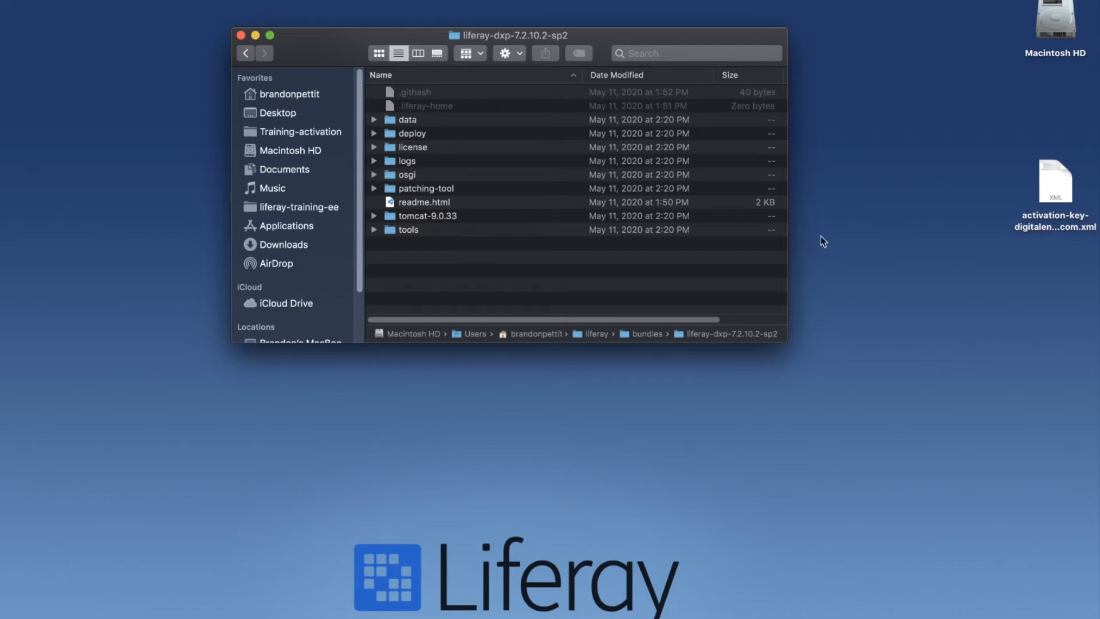
Copy the activation key XML from the desktop into the bundle's deploy folder.
left_click(1060, 186)
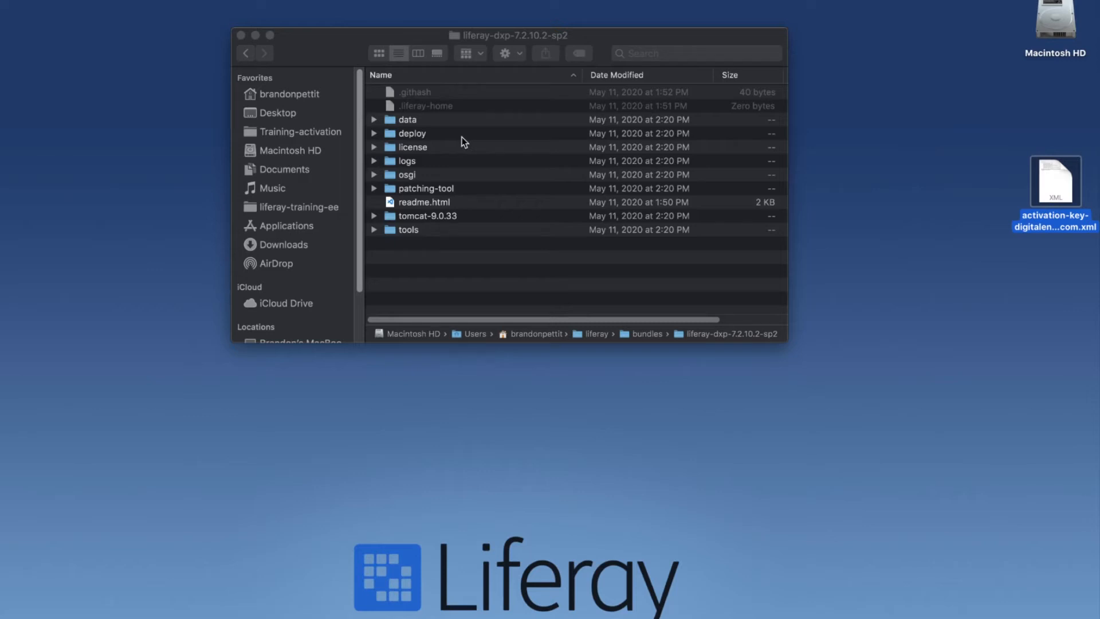
right_click(1053, 178)
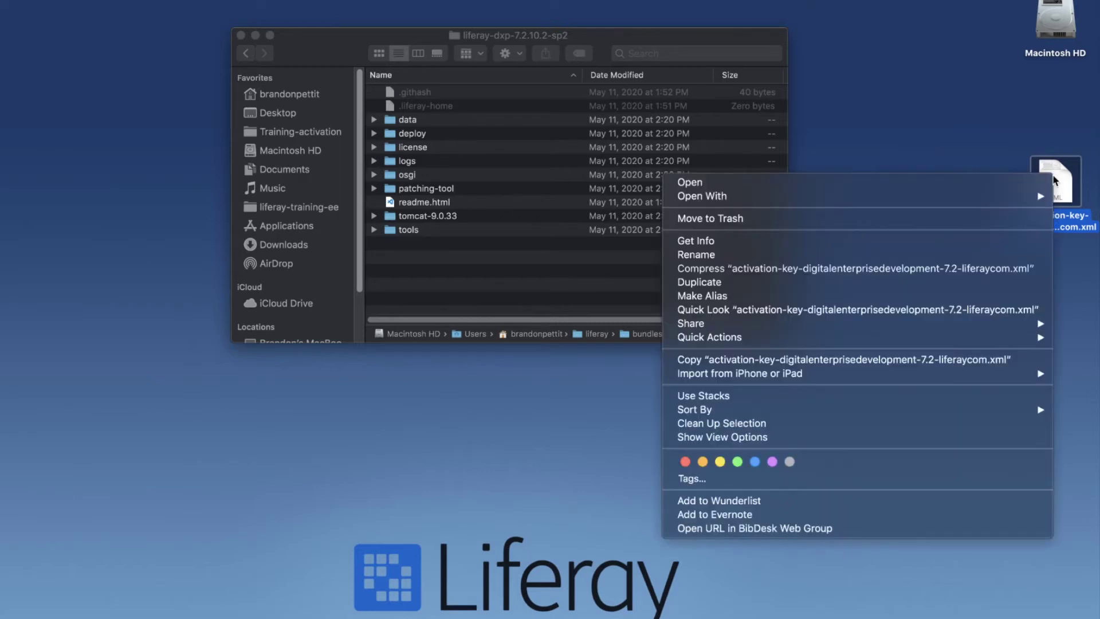
left_click(732, 359)
double_click(412, 135)
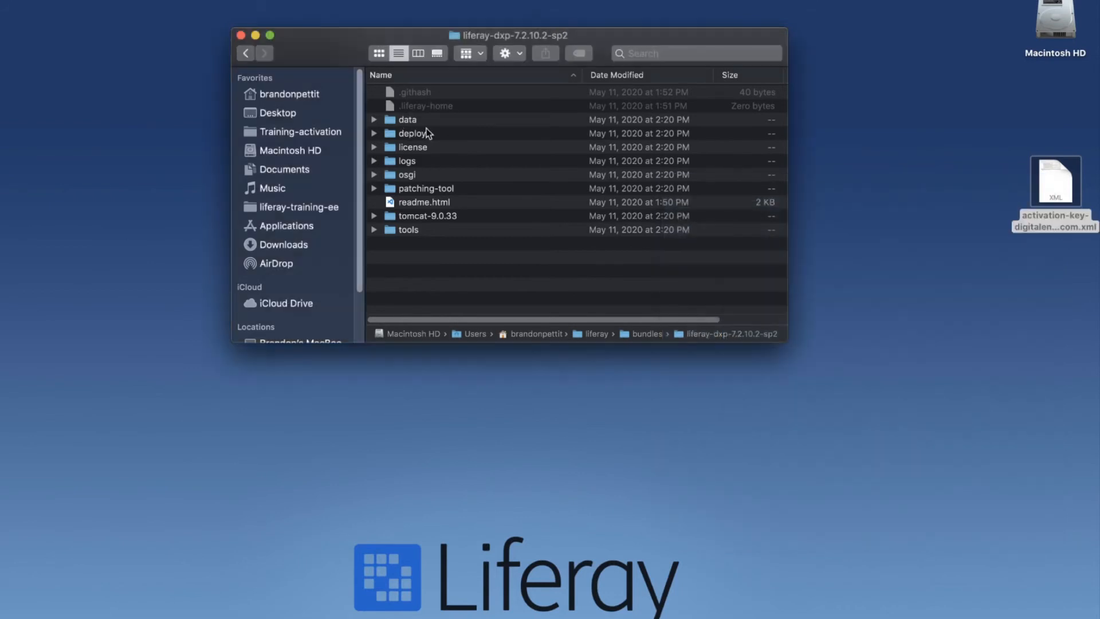
right_click(480, 179)
left_click(531, 225)
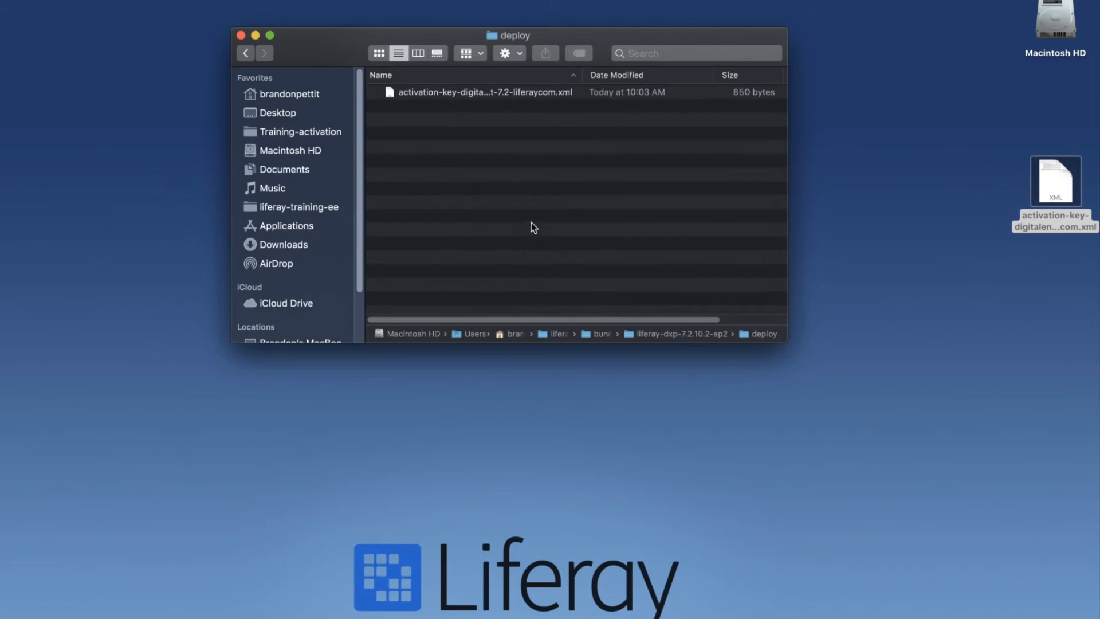
Return to the bundle root and enter the tomcat-9.0.33 folder.
left_click(245, 55)
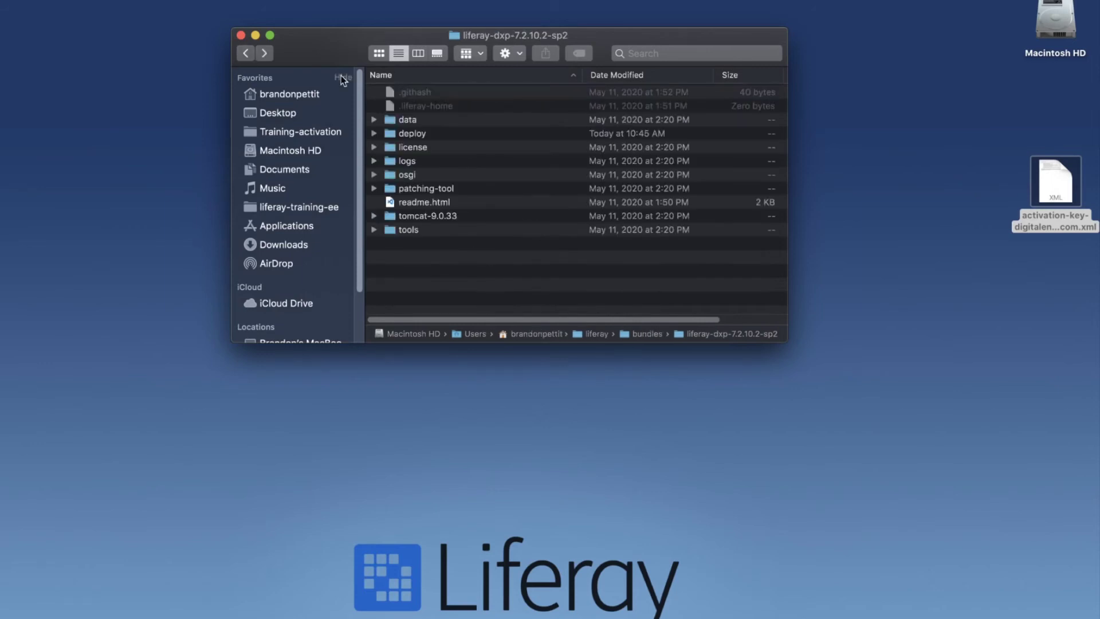
double_click(479, 222)
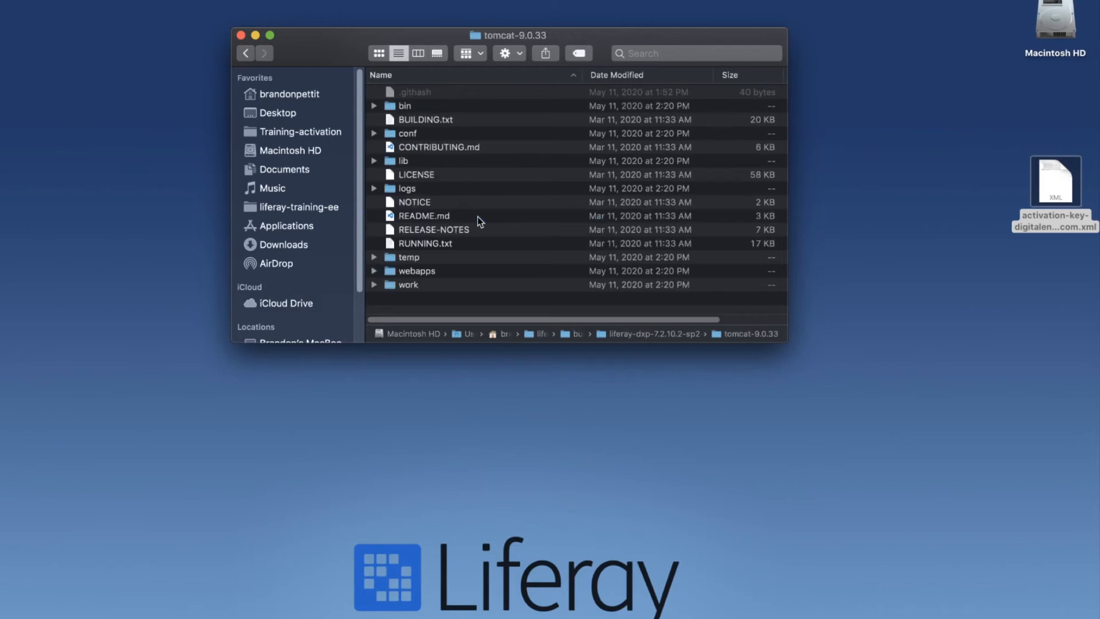
Enter Tomcat's bin folder in Finder.
double_click(424, 106)
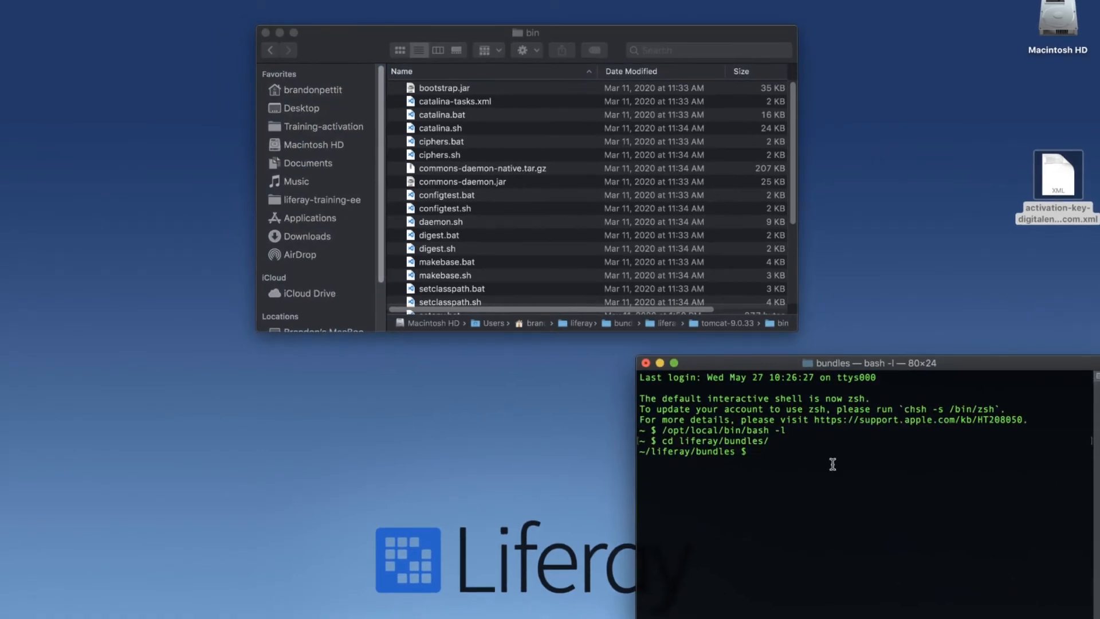
cd into the Tomcat bin directory and start Liferay with ./catalina.sh run.
left_click_drag(769, 366, 476, 343)
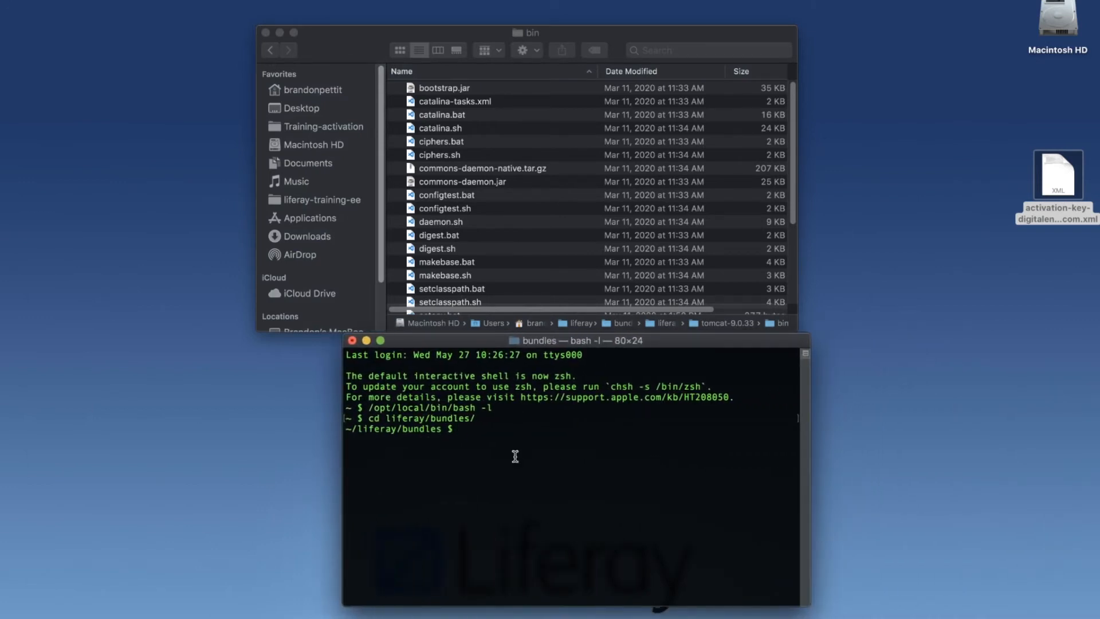
type("cd")
mouse_move(517, 34)
left_mouse_down()
mouse_move(513, 224)
mouse_move(542, 464)
left_mouse_up()
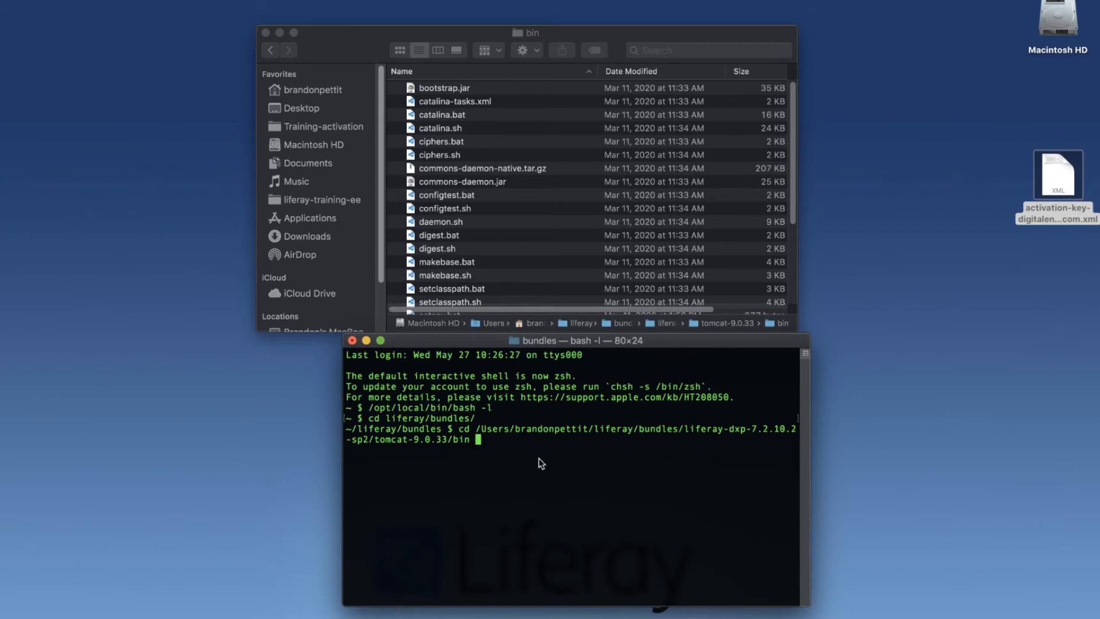
key("Return")
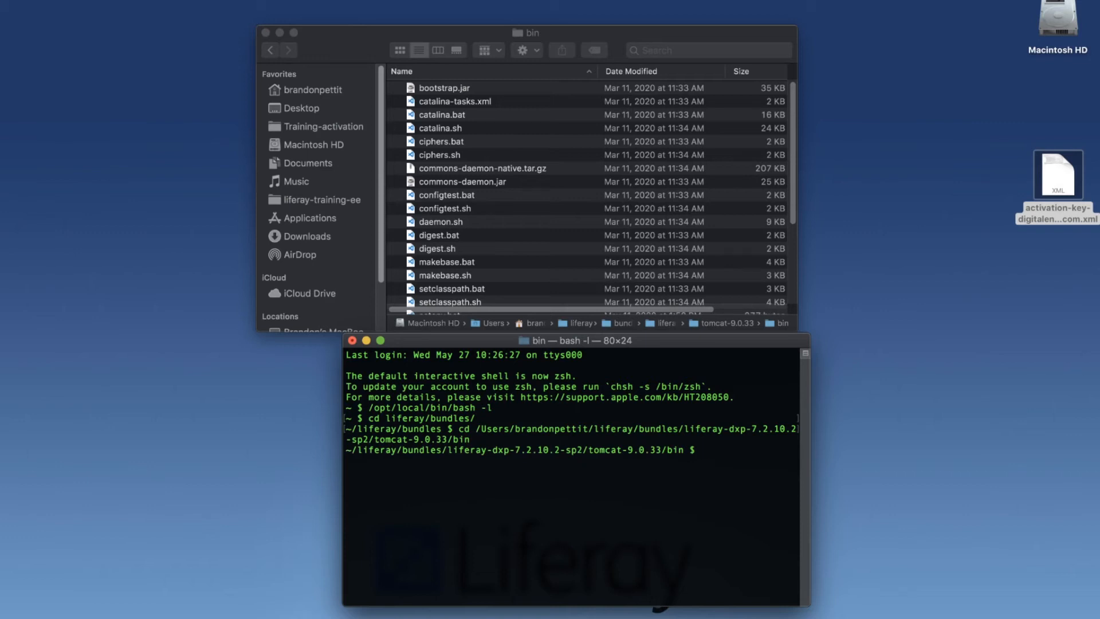
type("./")
type("catalina.sh ")
type("run")
key("Return")
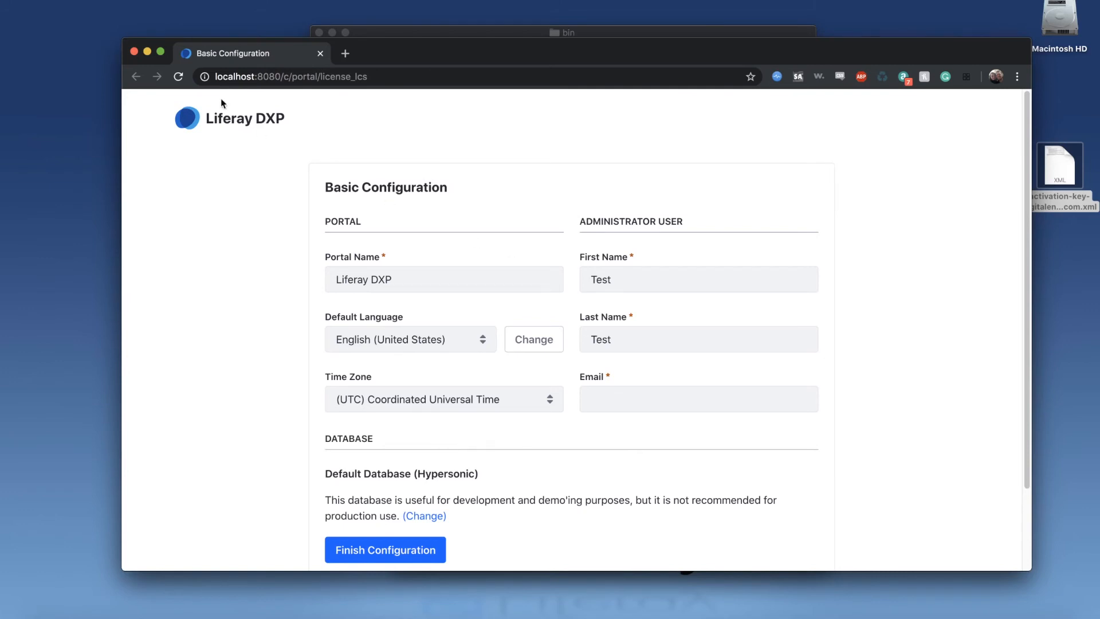
Maximize the browser and set the portal name to Livingstone Hotels & Resorts.
left_click_drag(123, 39, 0, 1)
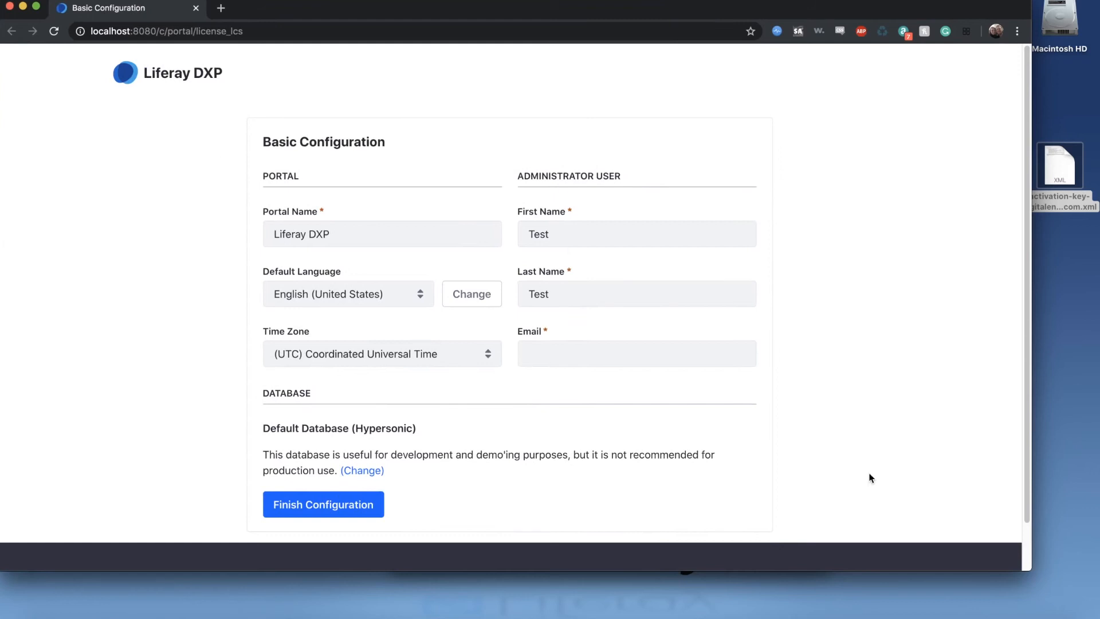
left_click_drag(1030, 570, 1099, 618)
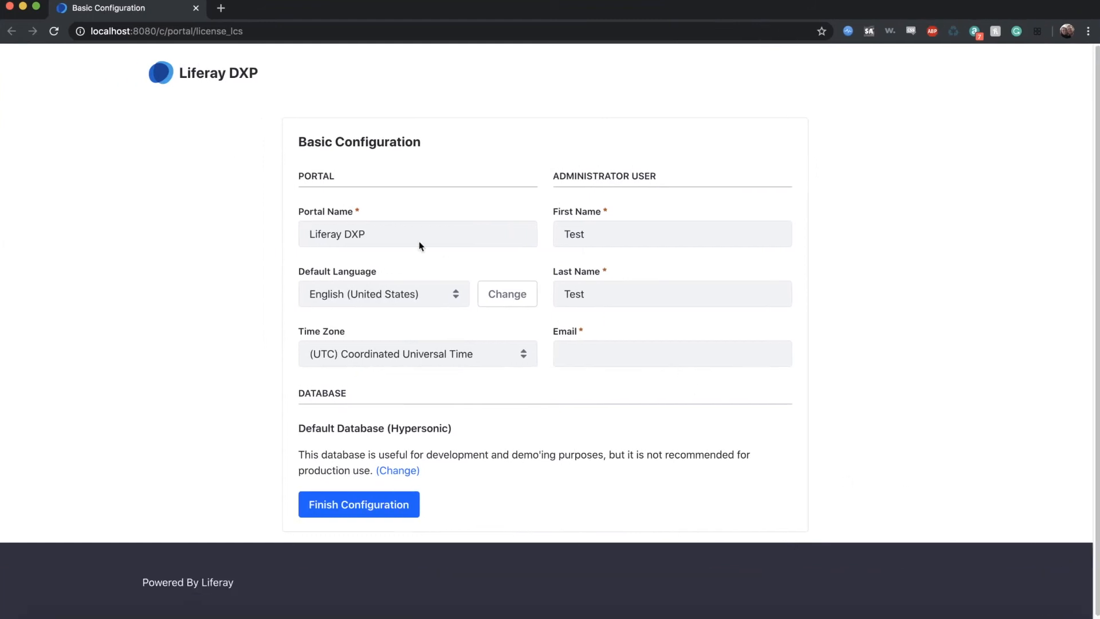
triple_click(392, 232)
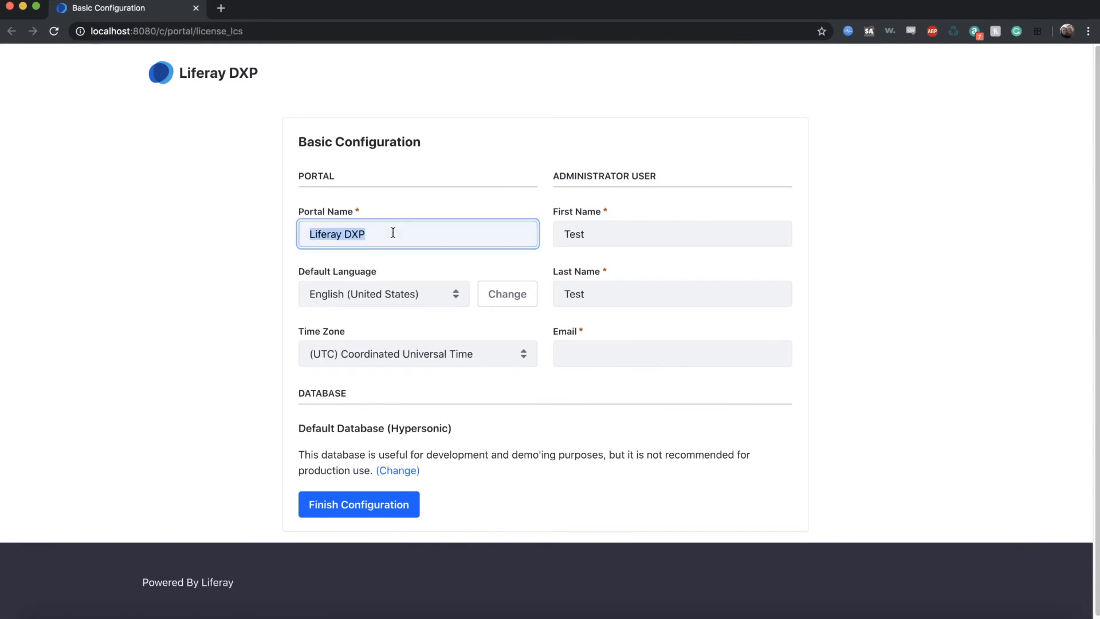
type("Li")
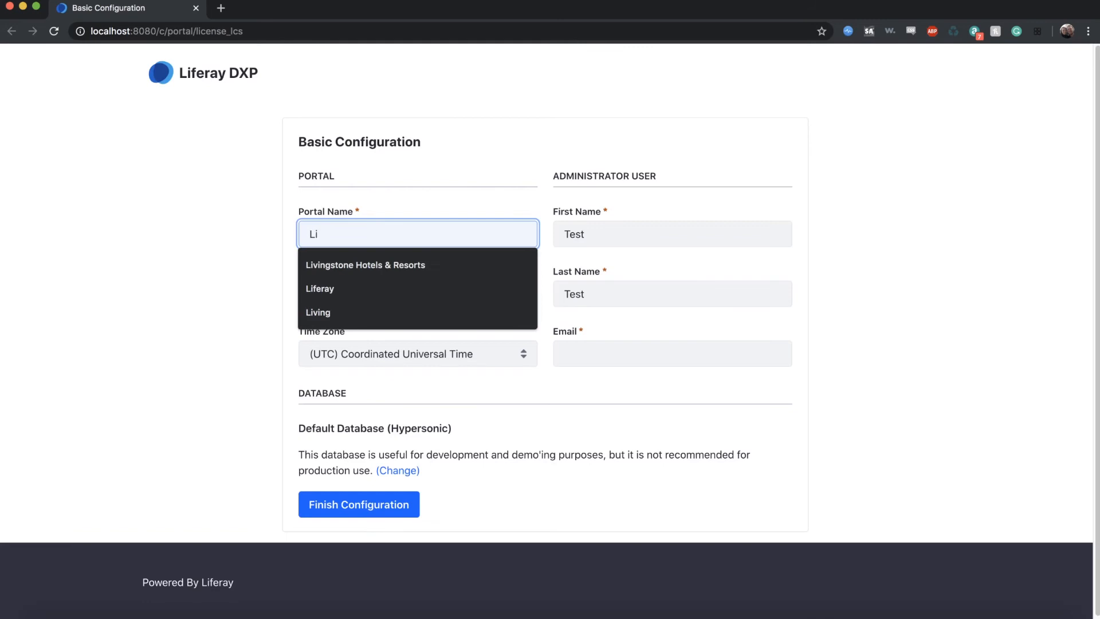
key("Down")
key("Return")
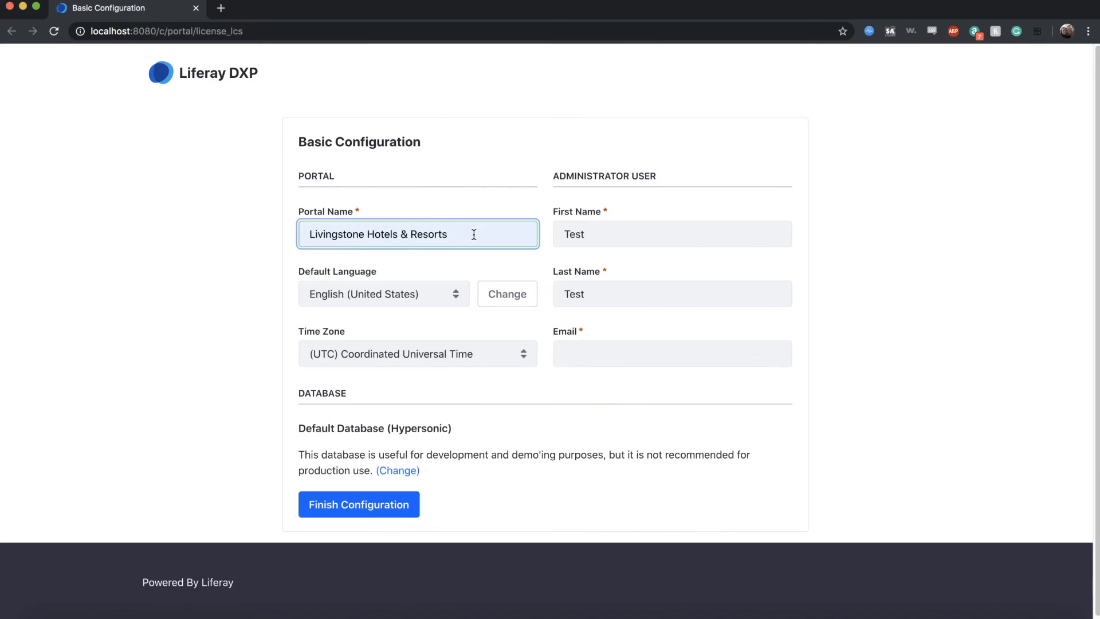
Replace the administrator's placeholder first and last names and fill the email via autofill.
double_click(592, 236)
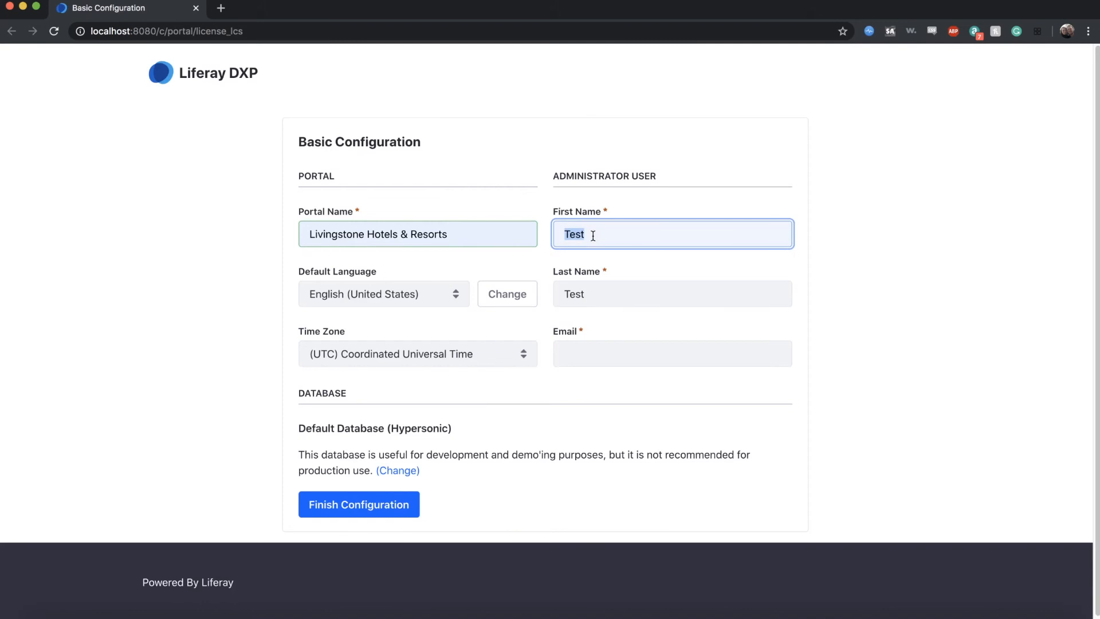
double_click(597, 292)
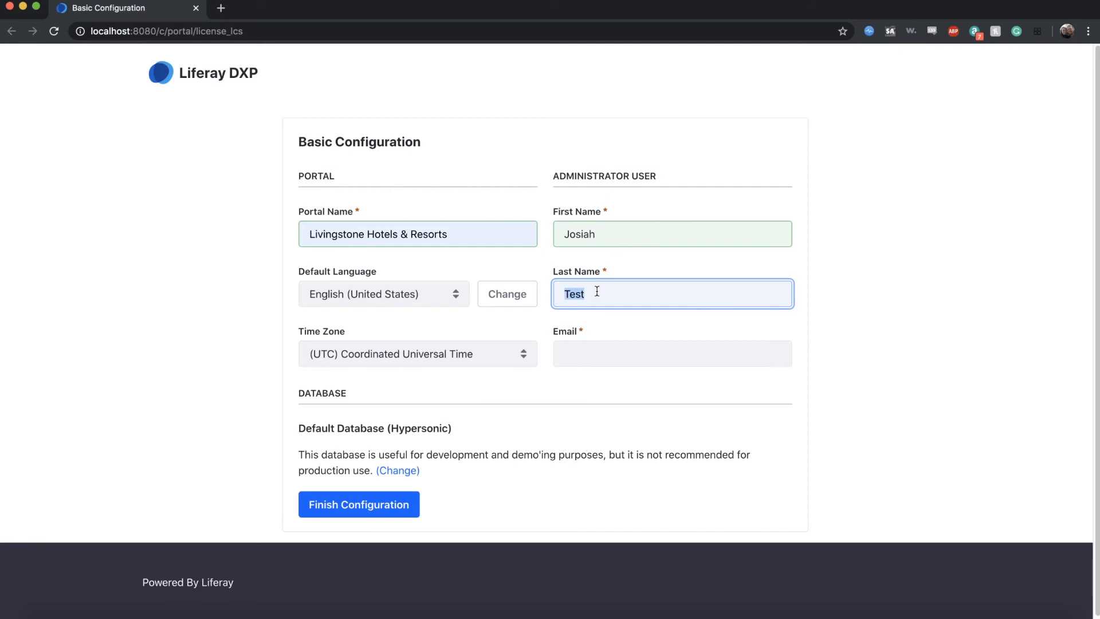
key("Tab")
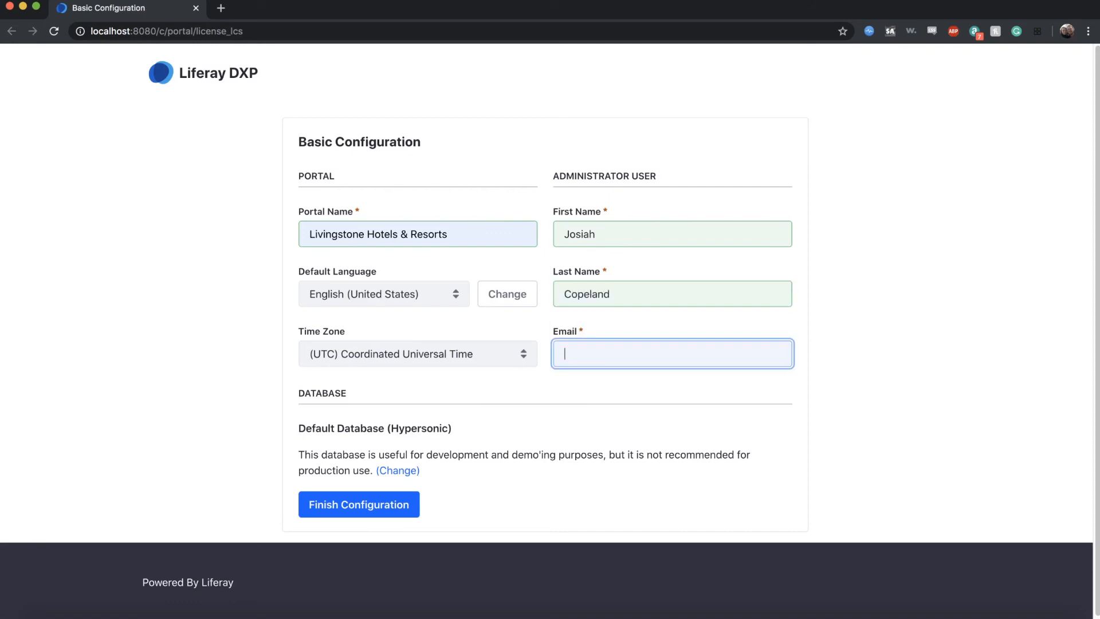
type("josi")
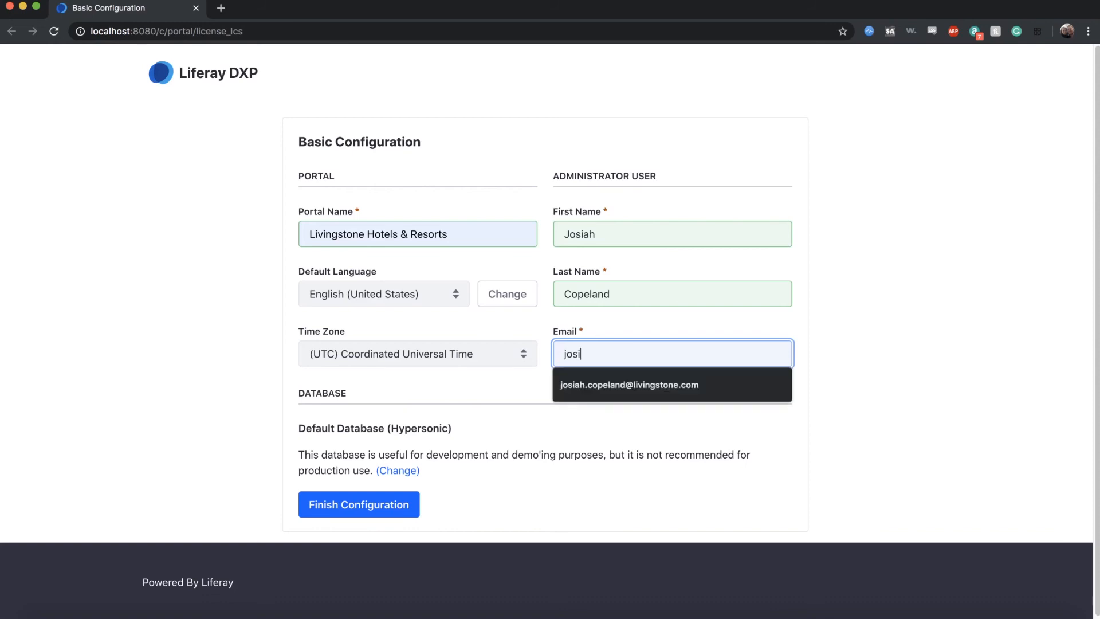
key("Return")
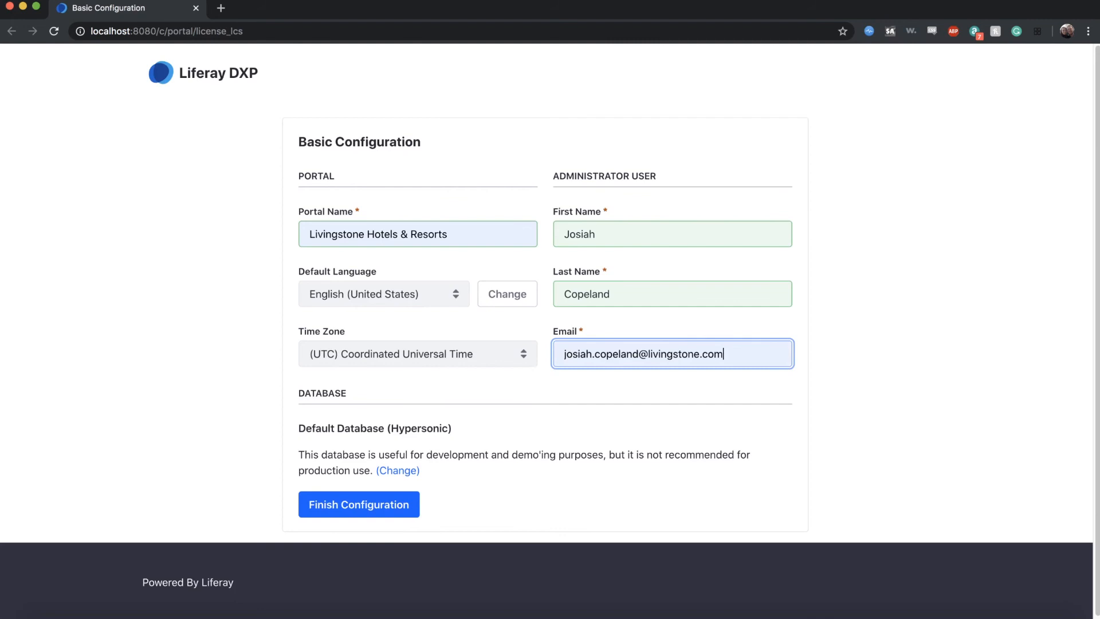
Submit the basic configuration and accept the Terms of Use.
left_click(411, 511)
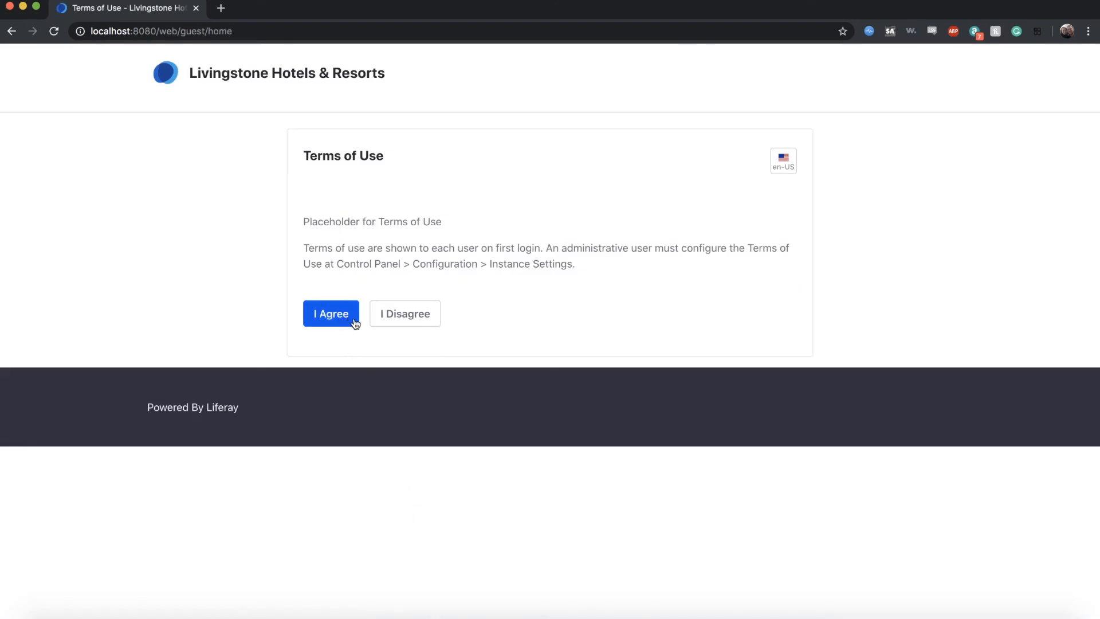
left_click(331, 314)
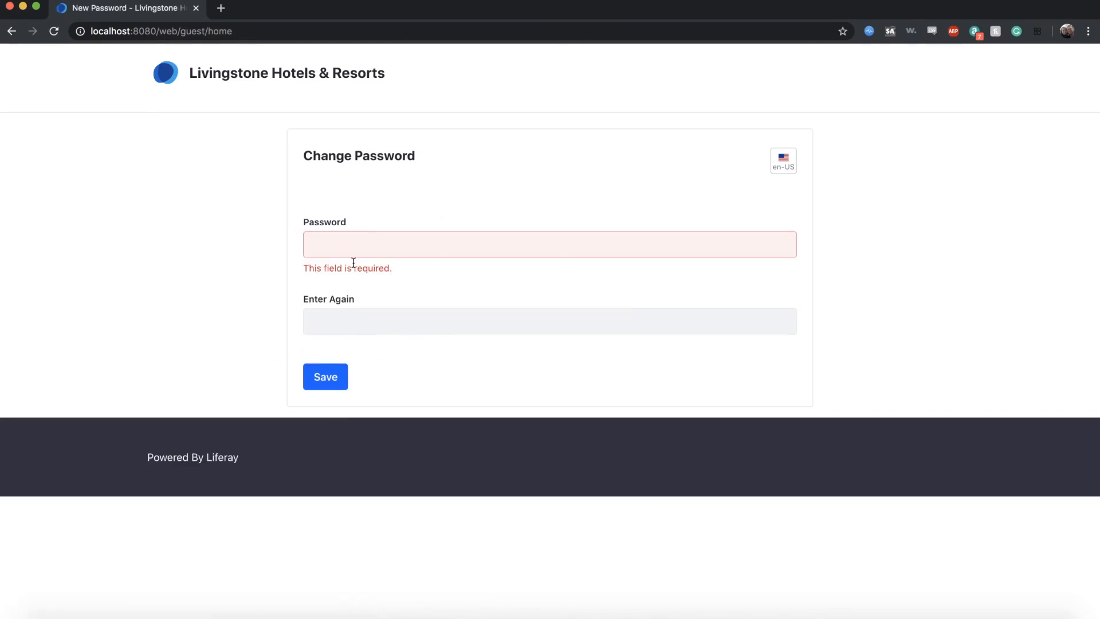
Set and confirm the new admin password, then save a password reminder answer.
left_click(351, 250)
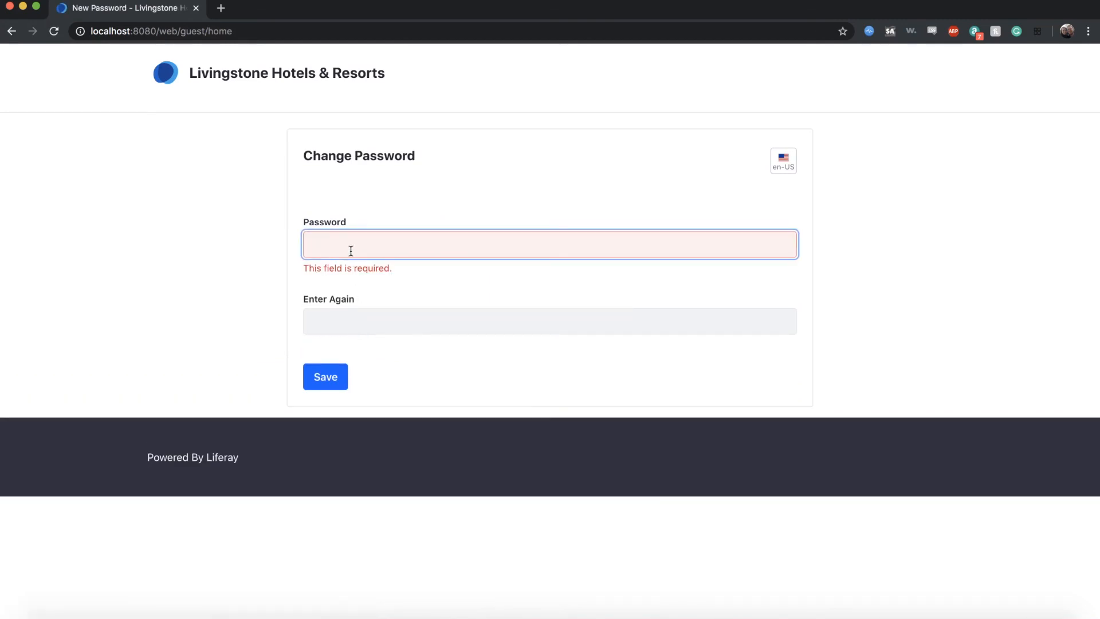
key("Tab")
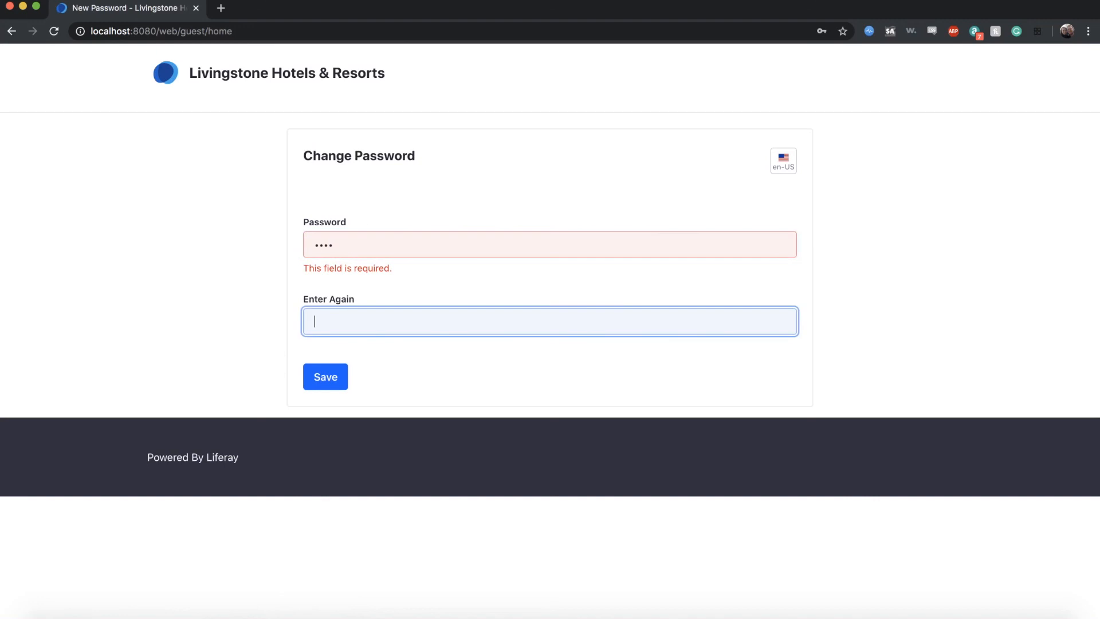
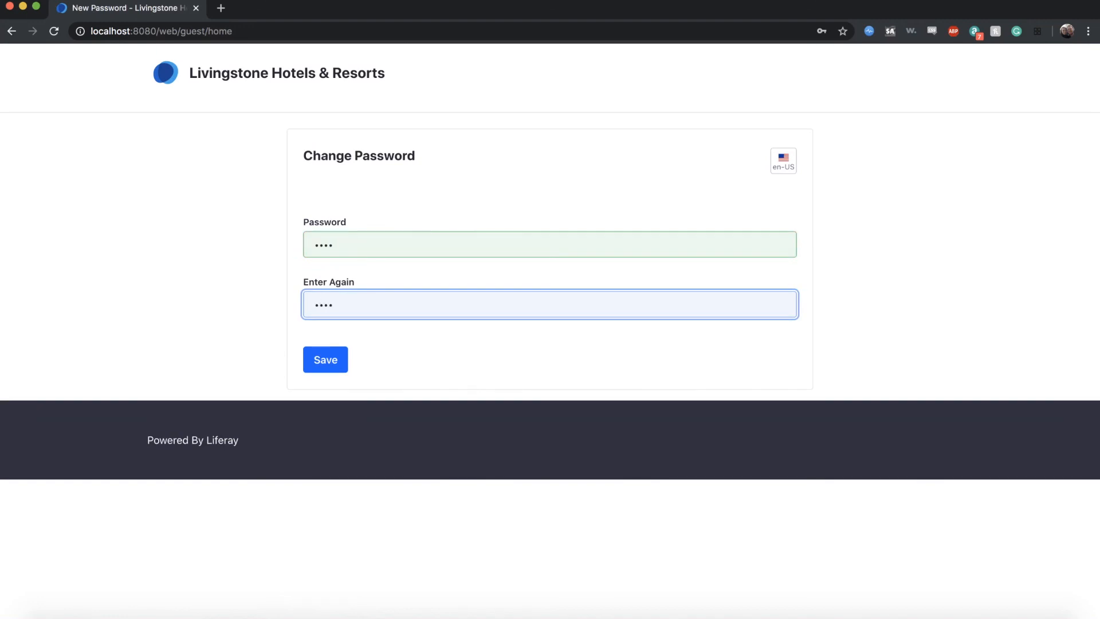
left_click(326, 360)
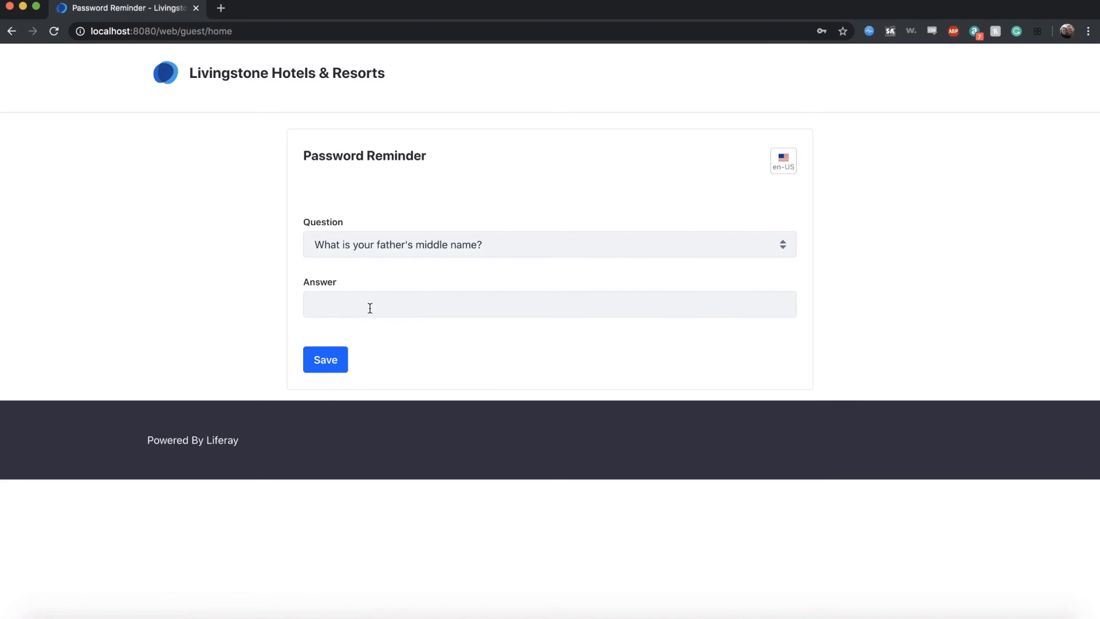
left_click(370, 308)
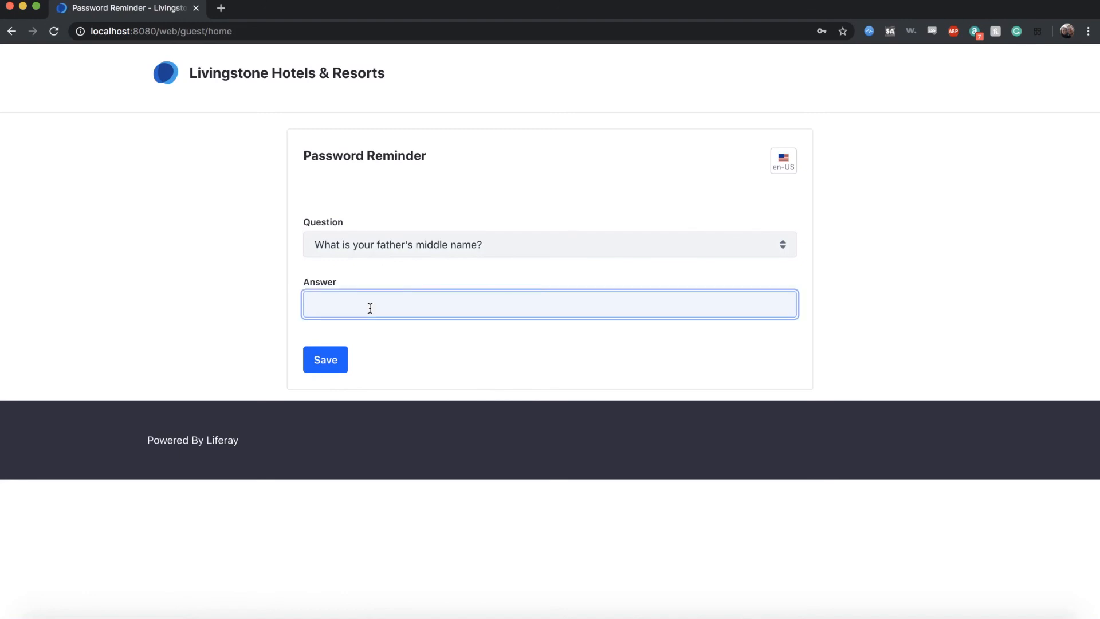
left_click(337, 363)
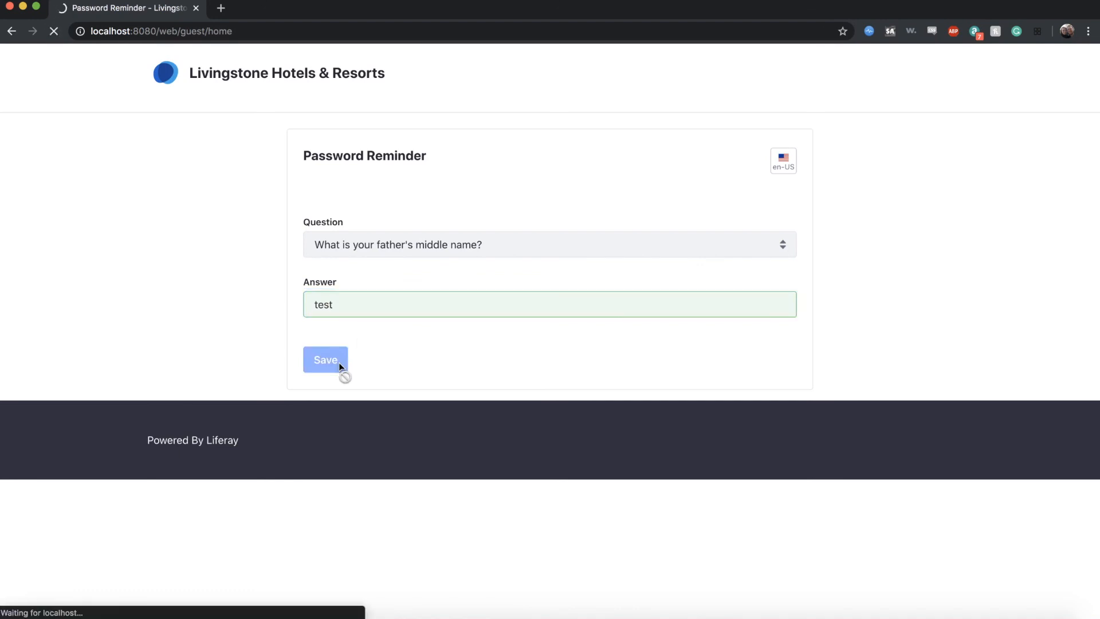